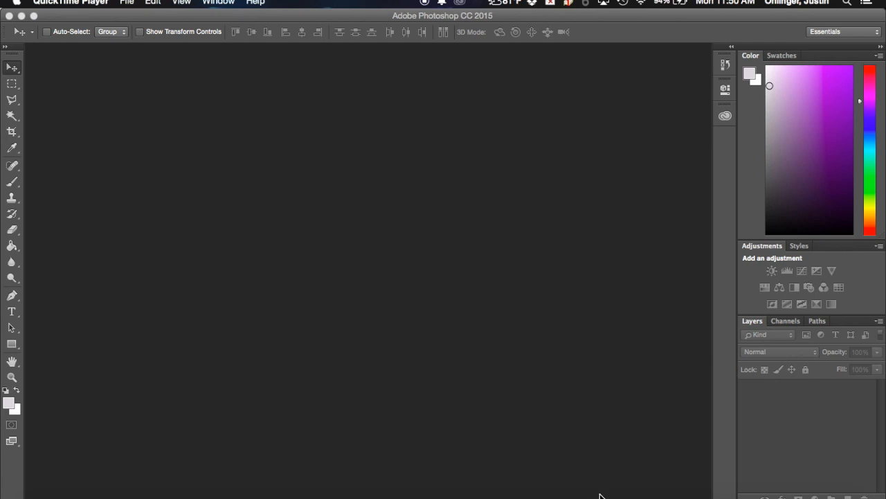
Switch to Chrome and filter the Google image results for dog to those labeled for reuse with modification
left_click(598, 496)
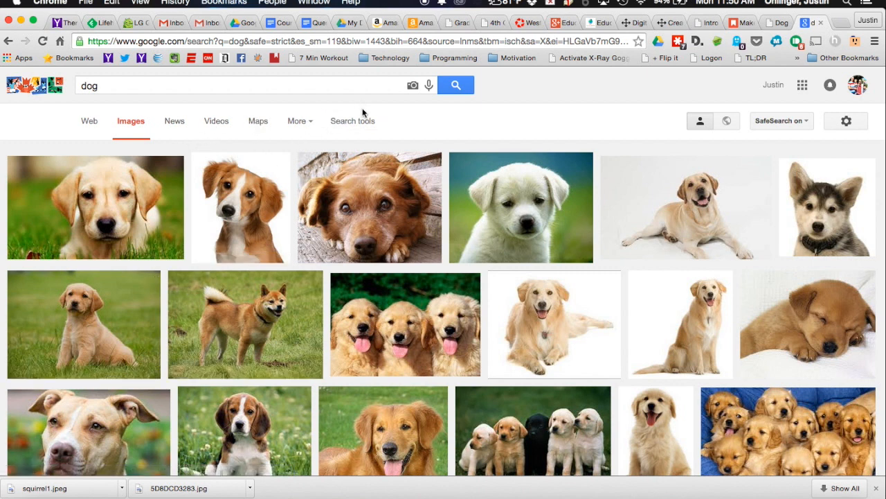
left_click(359, 128)
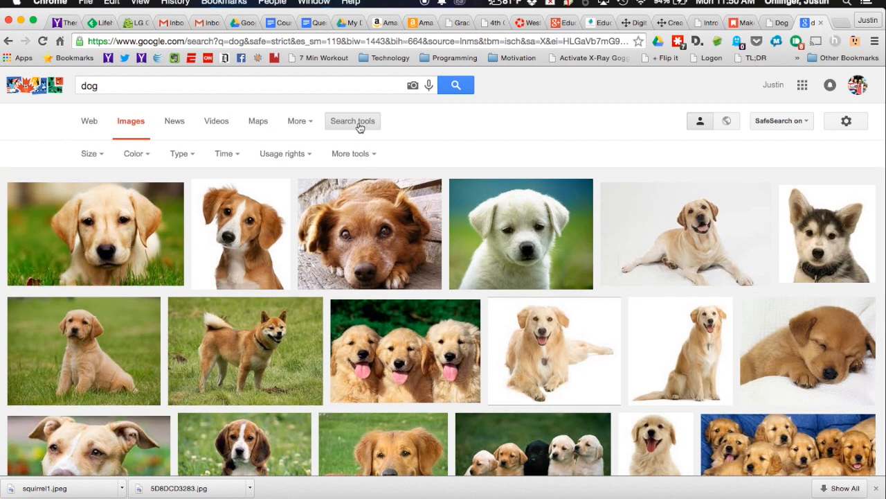
left_click(289, 155)
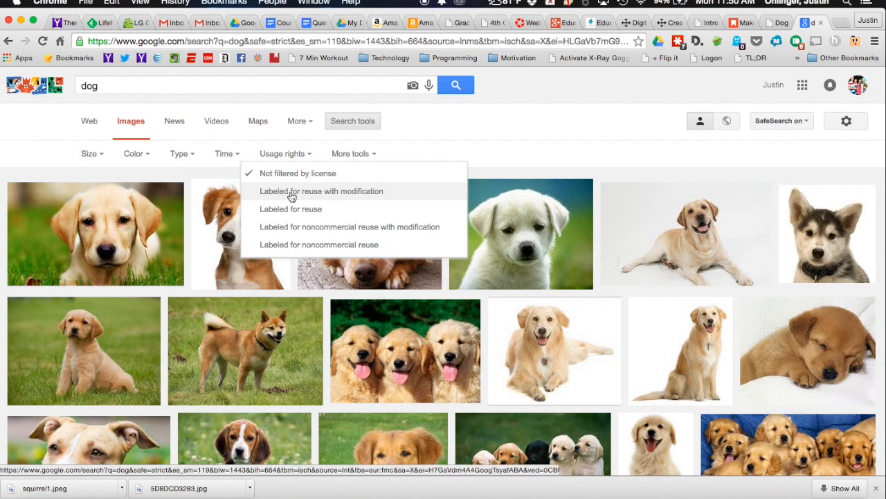
left_click(292, 197)
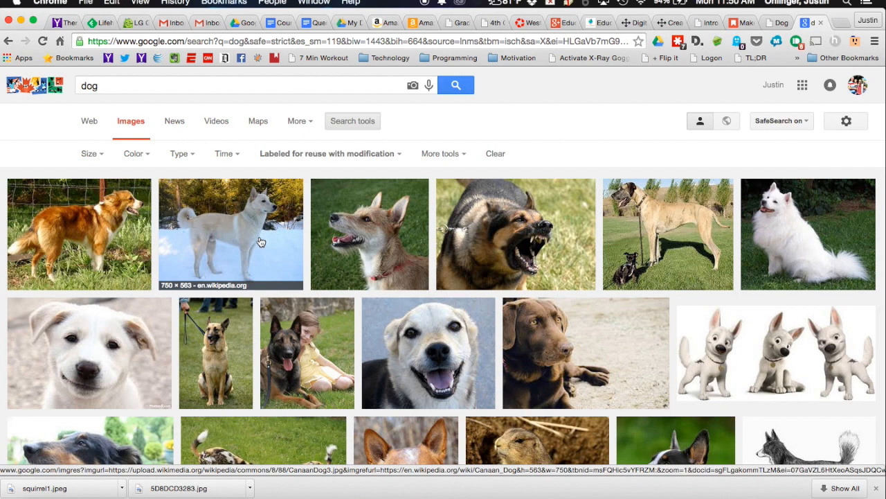
scroll(261, 241, "down", 2)
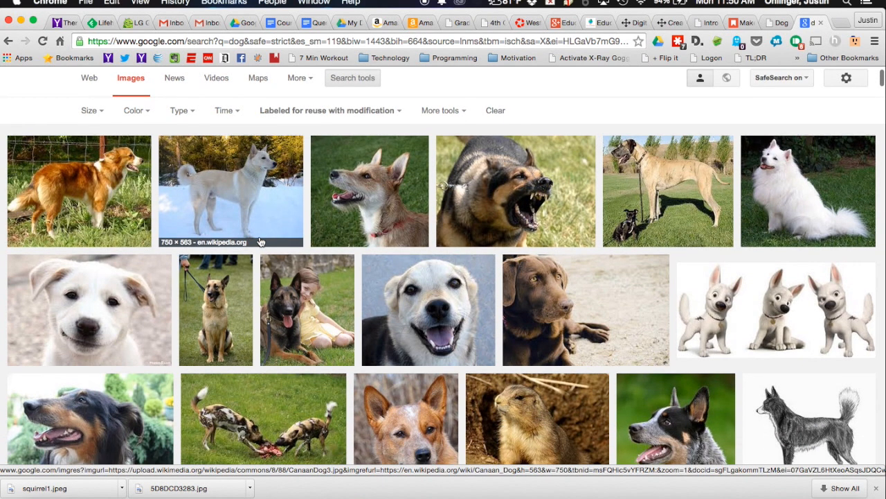
scroll(261, 241, "up", 2)
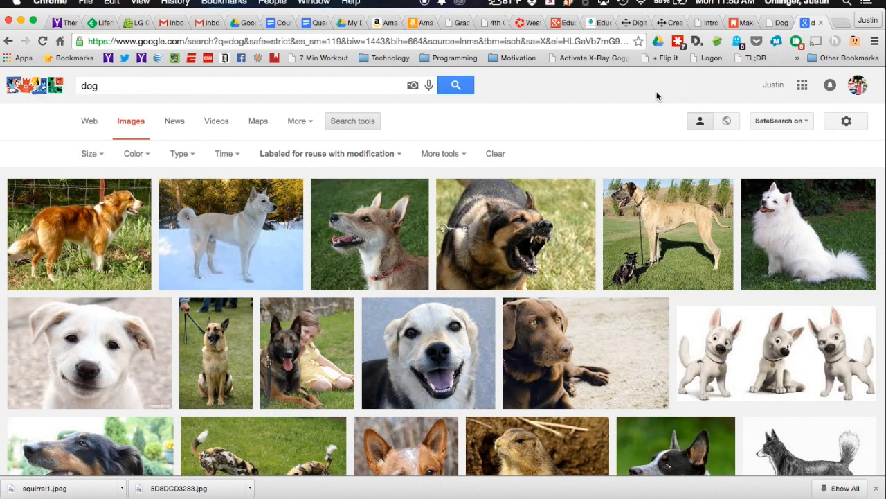
Review the dog photos on Photos for Class and Makerbook's free photography sites, and return to Photoshop
left_click(777, 23)
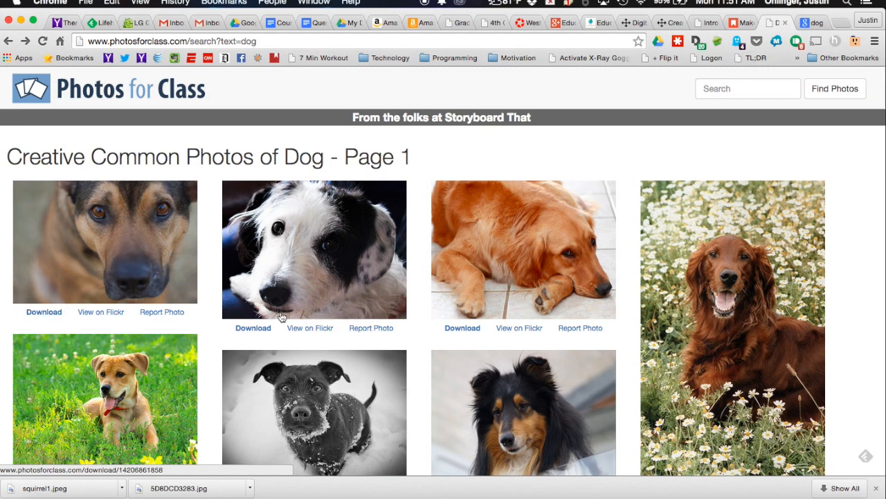
left_click(738, 24)
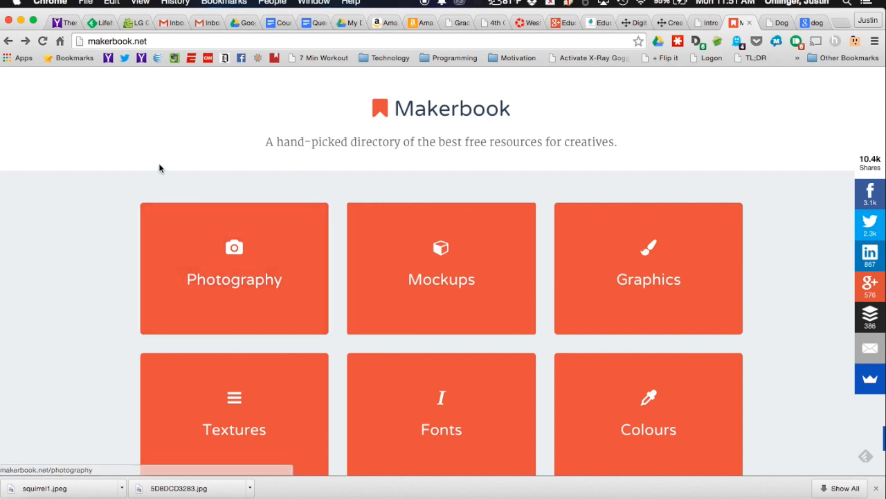
left_click(254, 291)
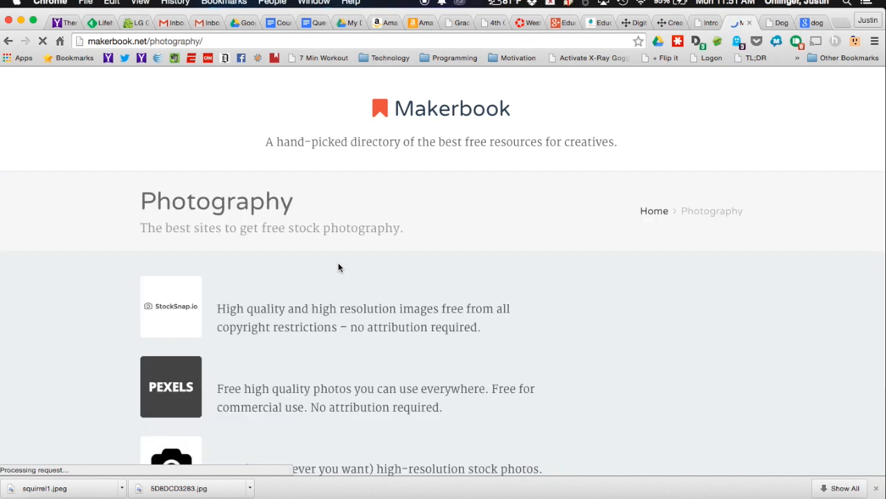
scroll(338, 268, "down", 2)
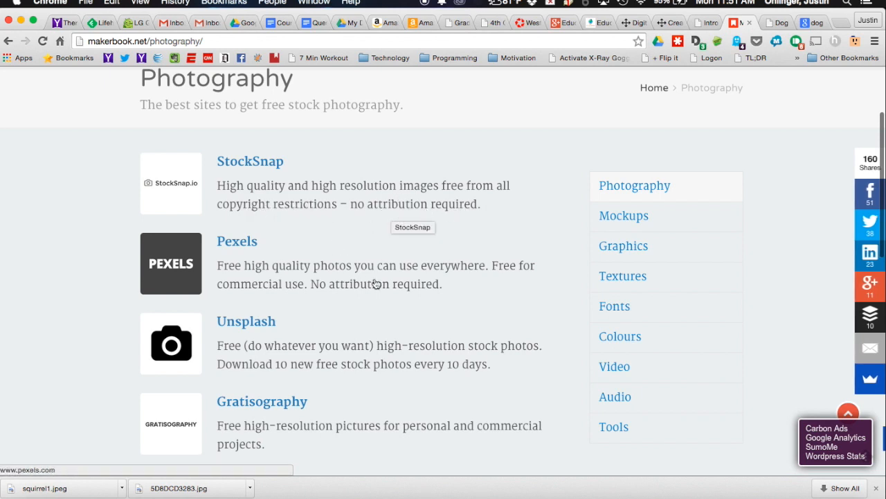
scroll(338, 382, "down", 5)
scroll(338, 382, "up", 3)
scroll(338, 381, "up", 2)
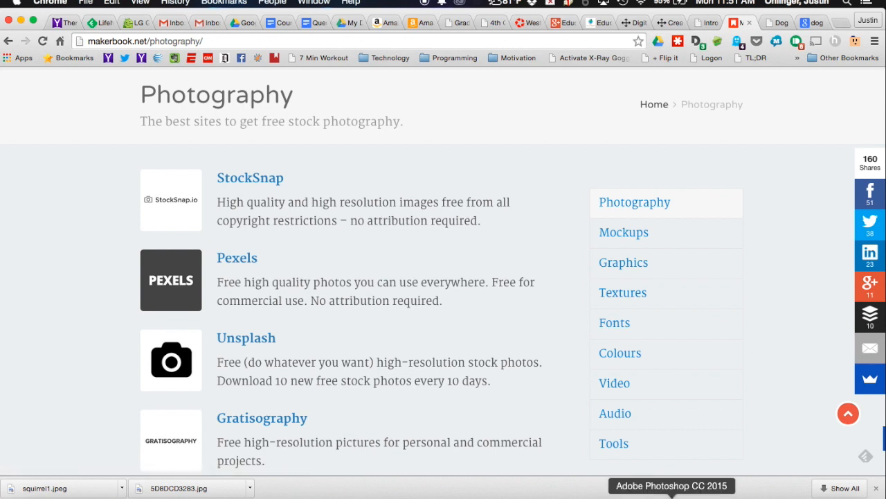
left_click(671, 496)
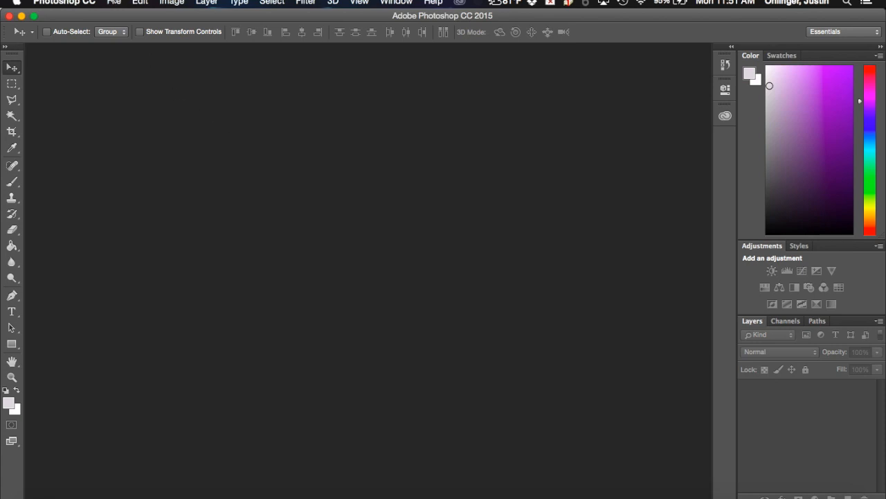
left_click(113, 2)
mouse_move(254, 64)
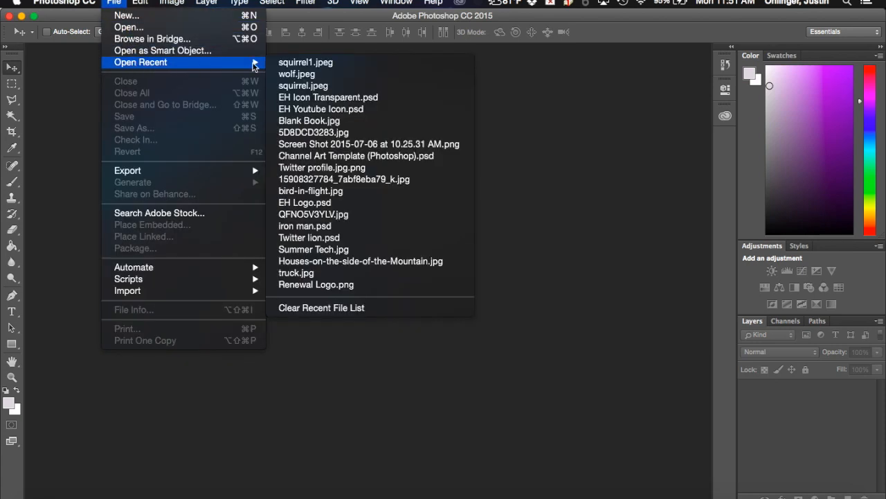
left_click(306, 86)
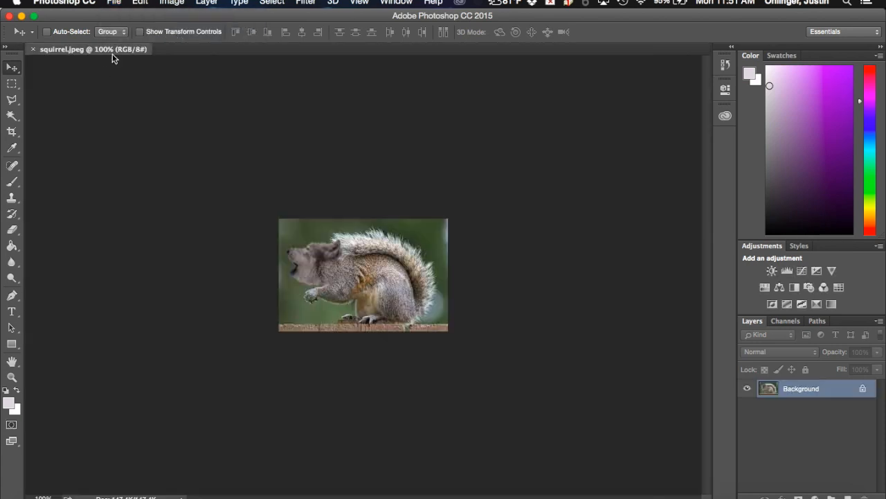
left_click(33, 50)
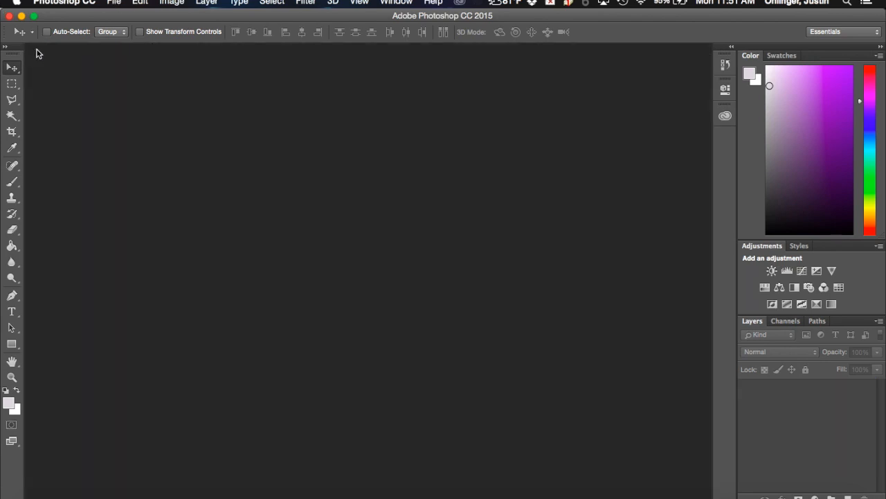
Open the recent files squirrel1.jpeg and wolf.jpeg
left_click(115, 3)
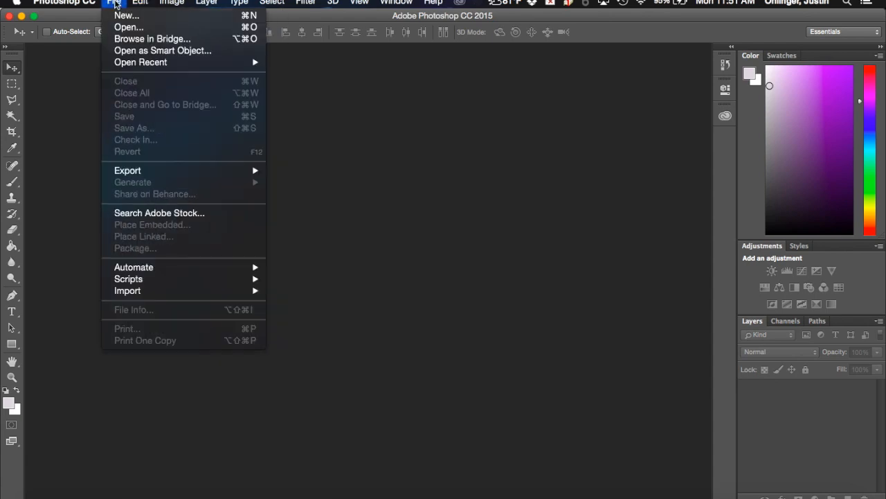
mouse_move(138, 62)
left_click(296, 65)
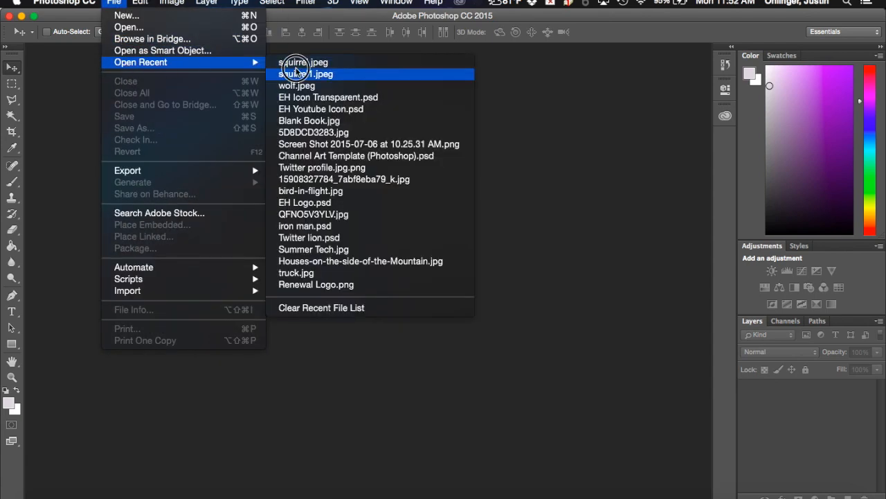
left_click(294, 75)
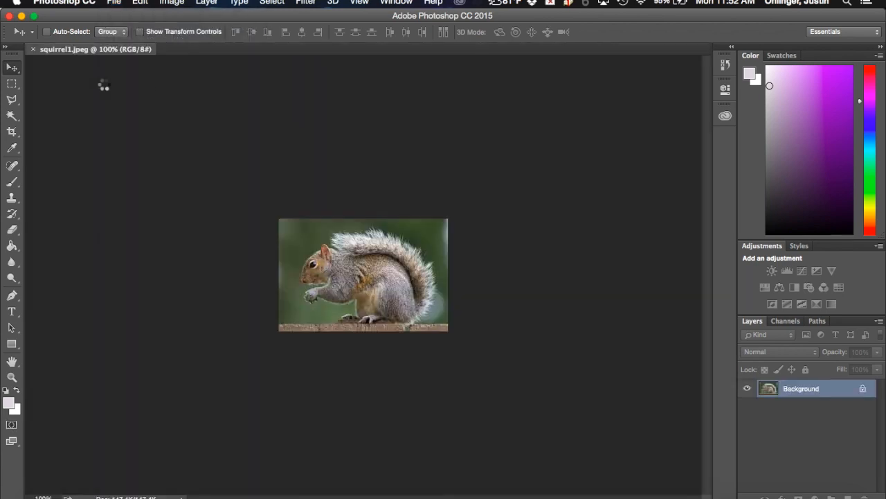
left_click(115, 4)
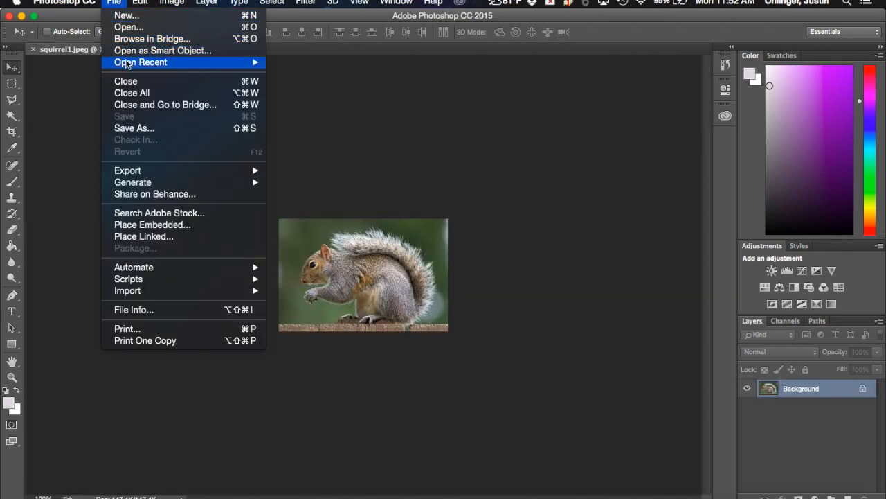
mouse_move(194, 58)
left_click(297, 85)
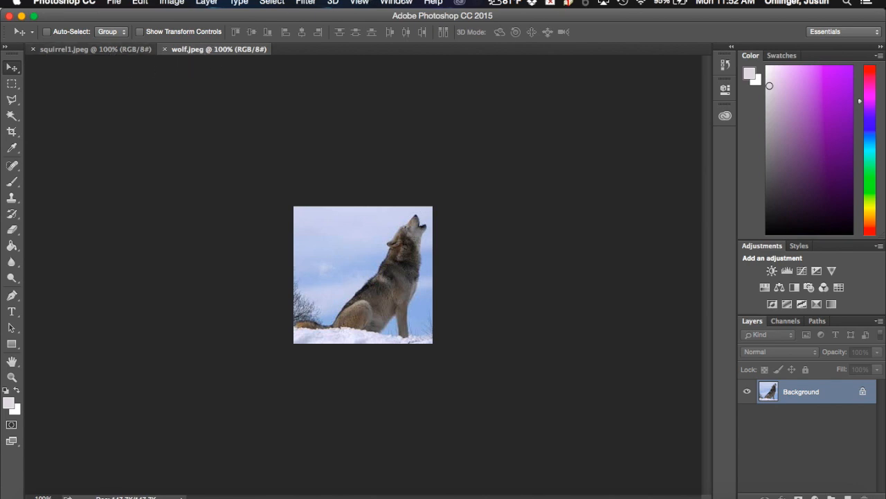
Arrange the wolf and squirrel documents side by side in a 2-up Vertical layout
left_click(396, 2)
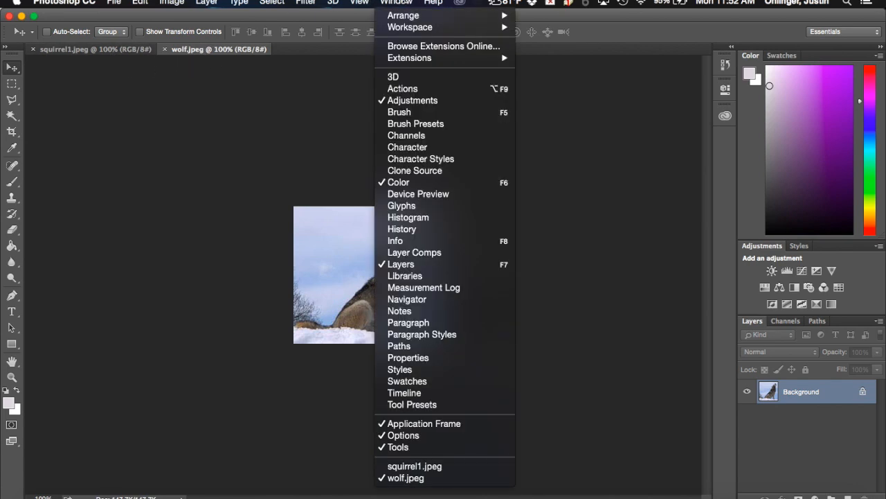
mouse_move(413, 16)
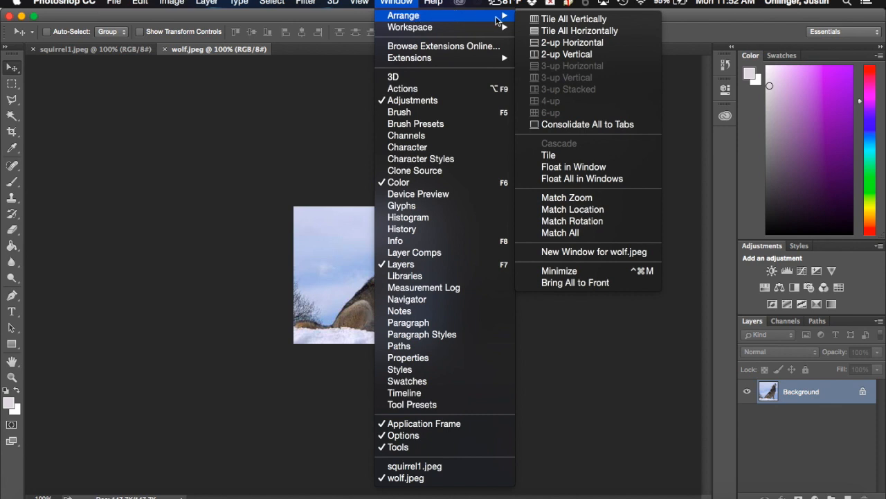
left_click(560, 61)
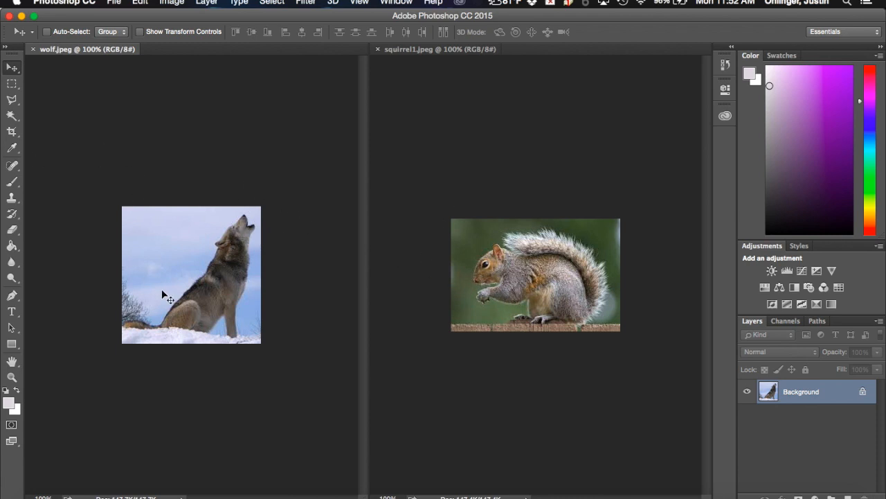
left_click(206, 3)
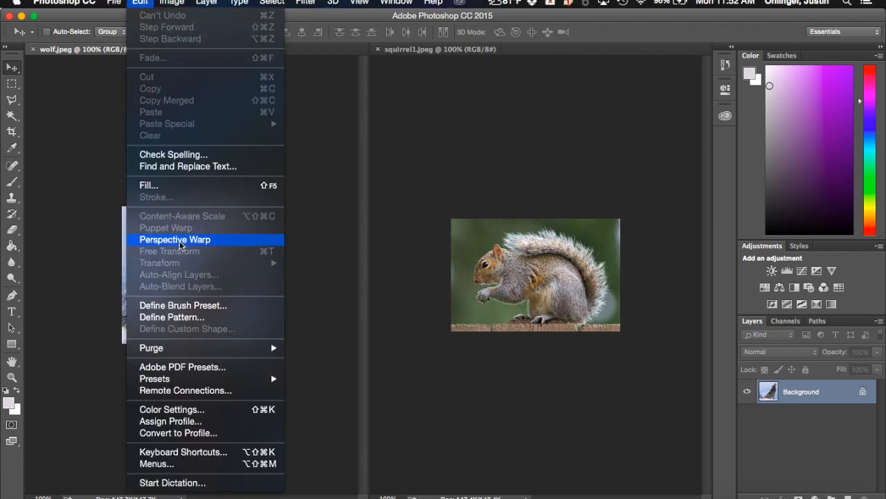
left_click(327, 270)
left_click(200, 269)
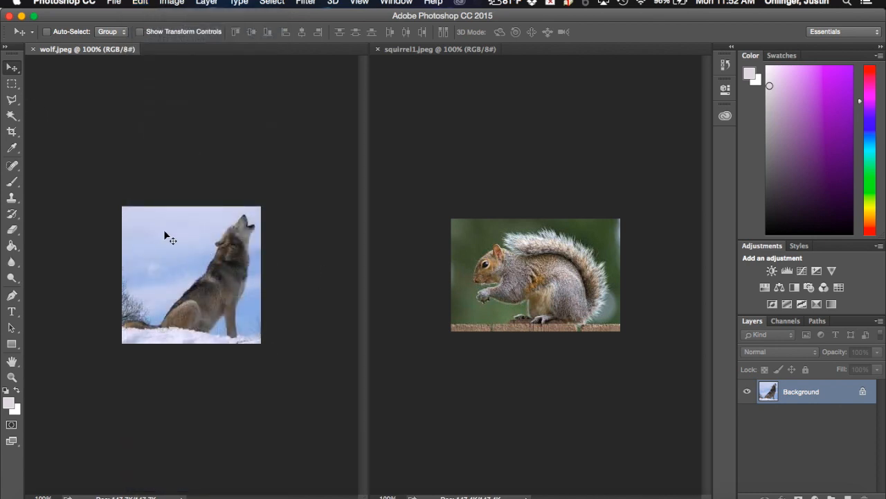
Unlock the wolf image's background layer and flip it horizontally so the wolf faces the same direction as the squirrel
left_click(862, 392)
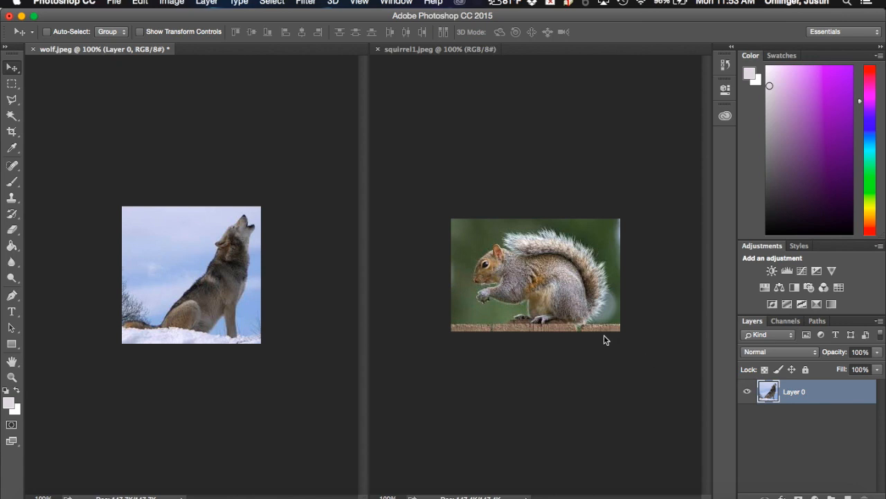
left_click(141, 2)
mouse_move(174, 263)
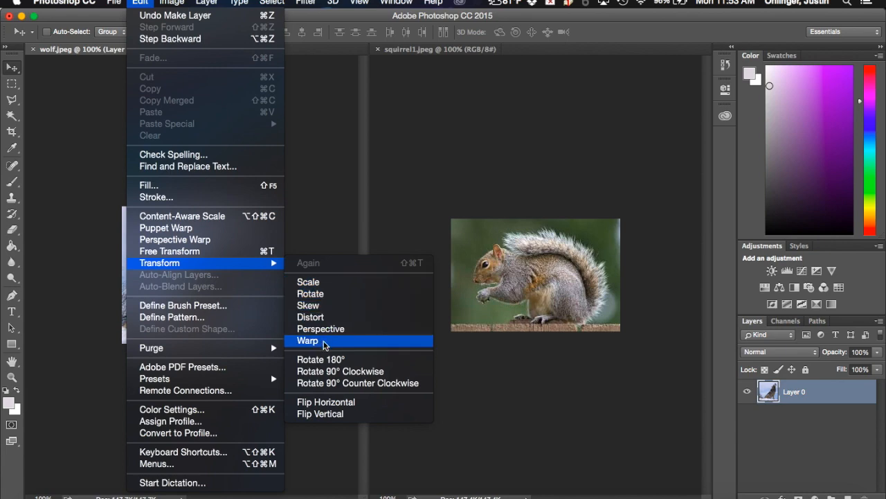
left_click(309, 402)
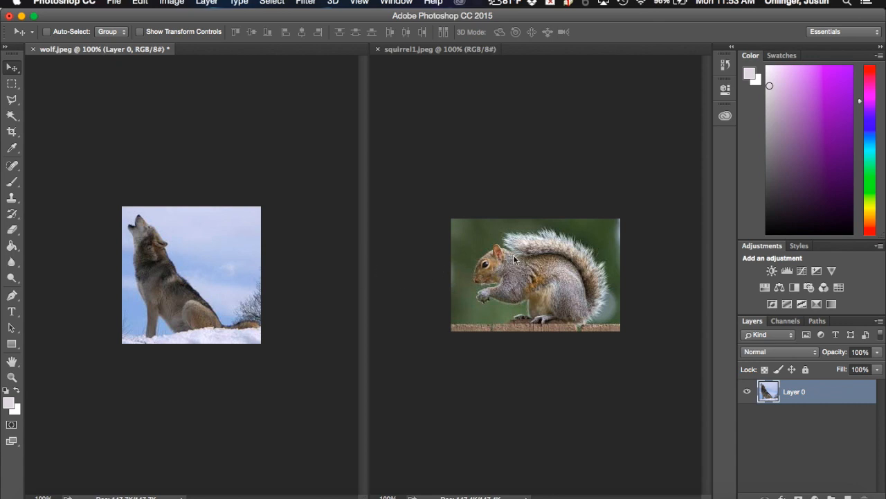
Select the sky, snow and bush areas around the wolf with the Magic Wand and delete them
left_click_drag(513, 254, 173, 272)
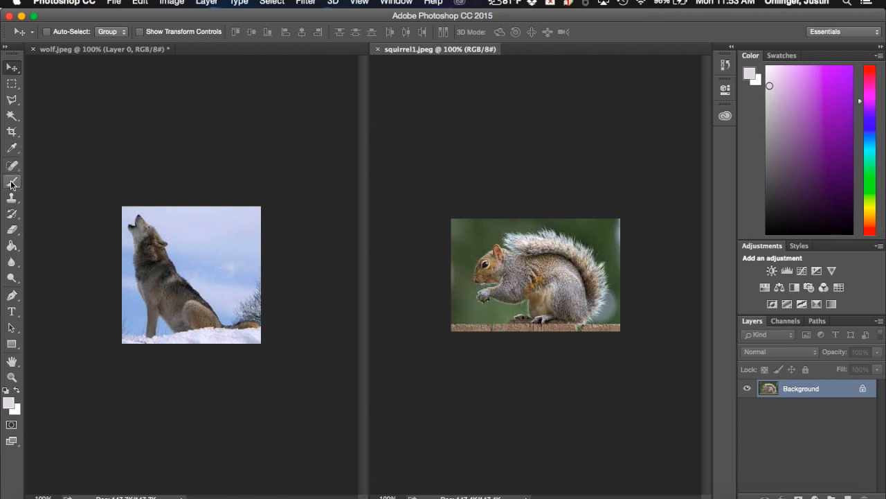
left_click(12, 116)
left_click(220, 259)
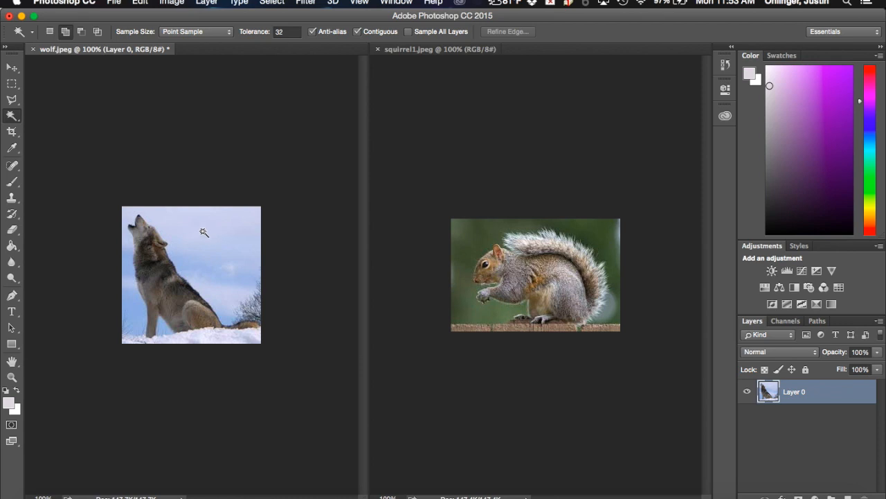
left_click(200, 270)
left_click(128, 275)
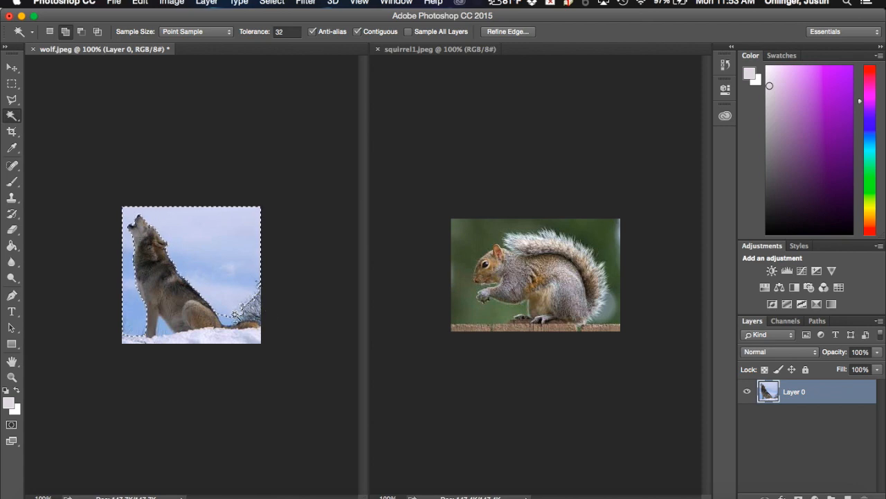
left_click(248, 309)
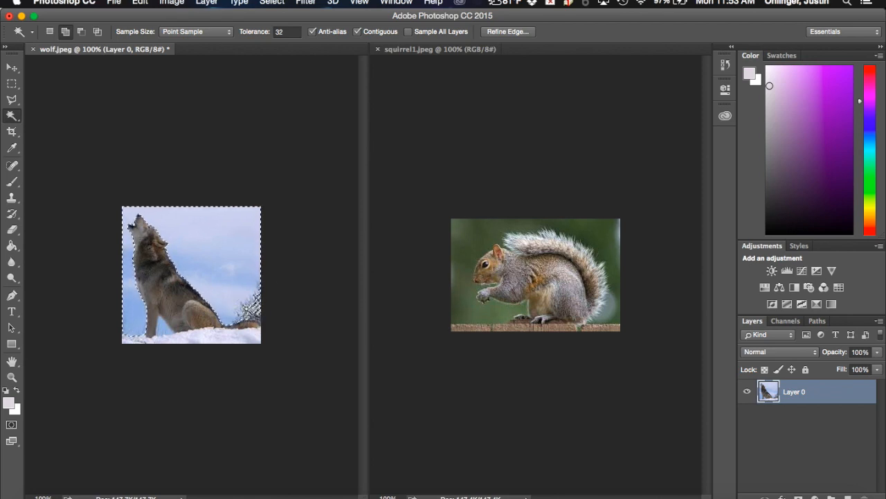
key("Delete")
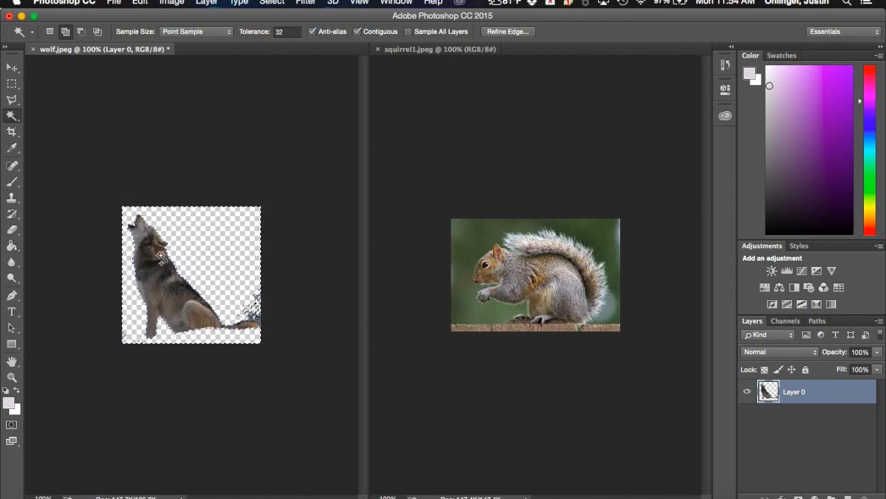
Clear the selection in the wolf image and copy the cut-out wolf into the squirrel document over the squirrel's body
left_click(12, 68)
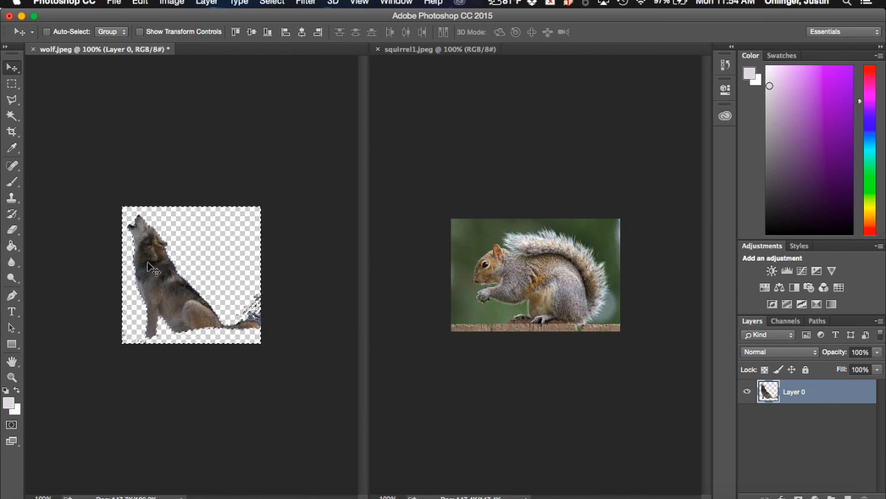
left_click(271, 3)
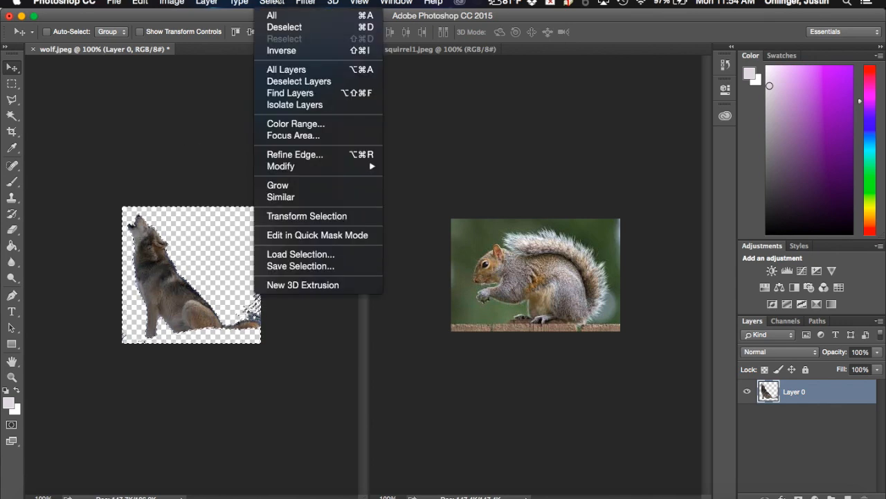
left_click(284, 27)
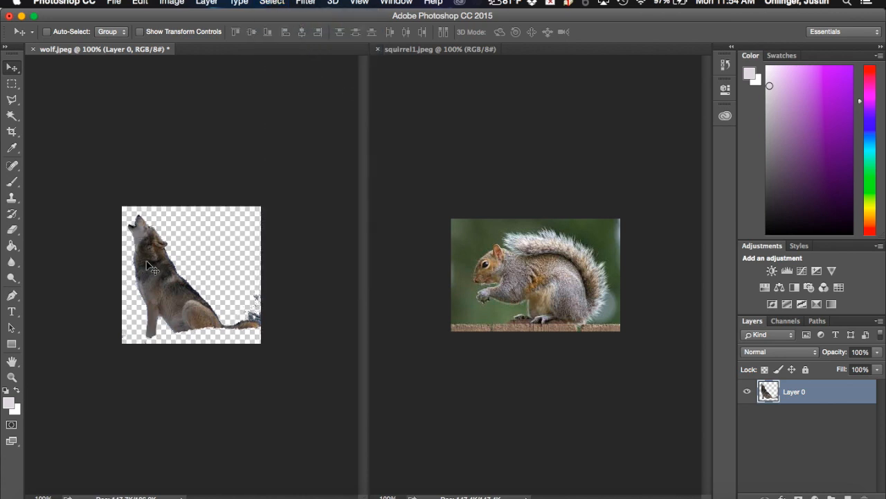
left_click_drag(147, 261, 520, 279)
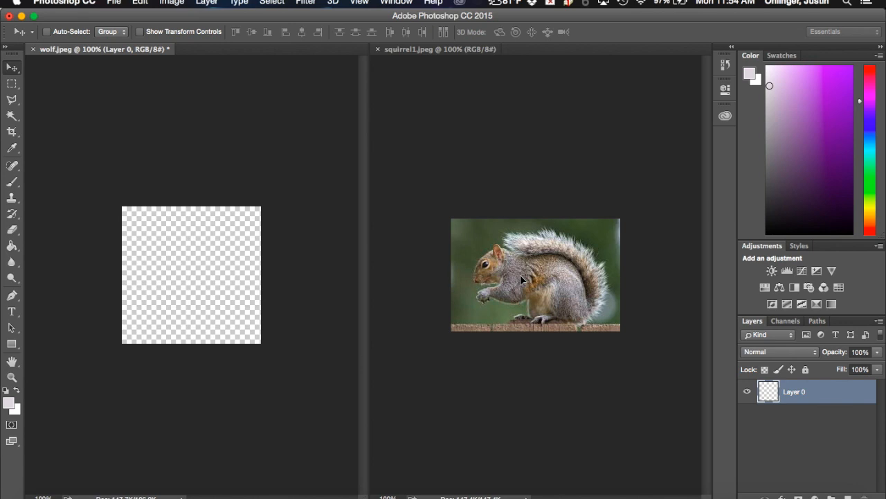
left_click_drag(520, 274, 520, 274)
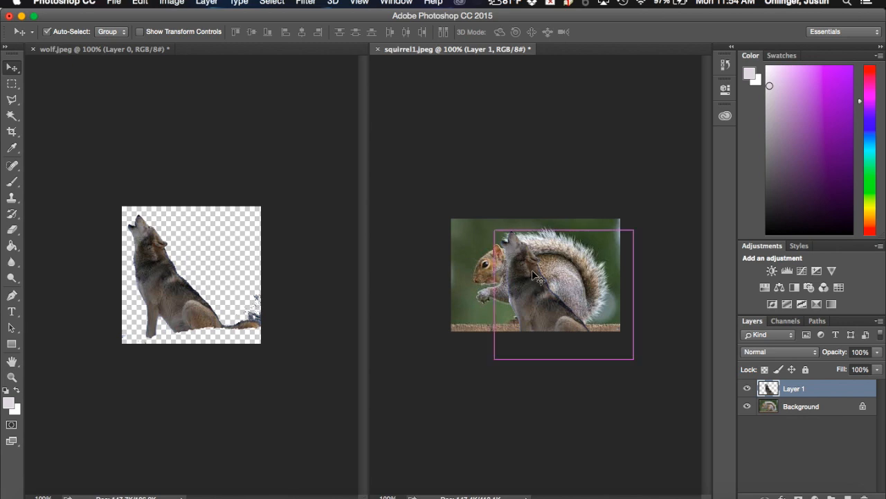
Free-transform the copied wolf, rotating it to about -59° so its muzzle points forward, and move it over the squirrel's head
key("super+t")
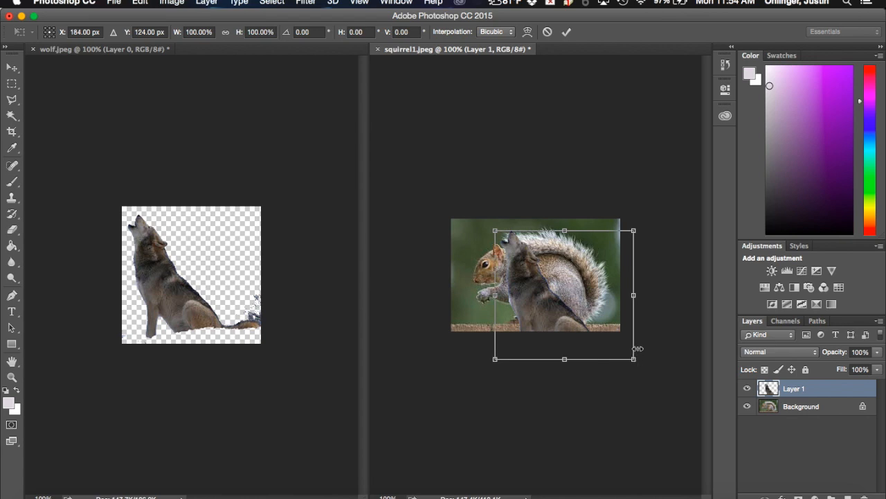
left_click_drag(637, 372, 676, 277)
left_click_drag(559, 320, 547, 278)
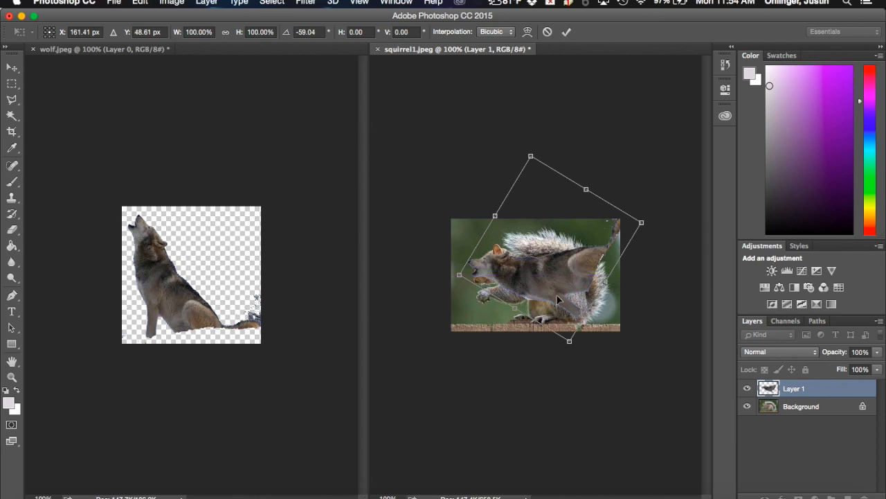
Enlarge the wolf to about 185% and fine-tune its rotation to about -60°, positioning its head to cover the squirrel's head
left_click_drag(570, 342, 589, 375)
left_click_drag(528, 153, 513, 131)
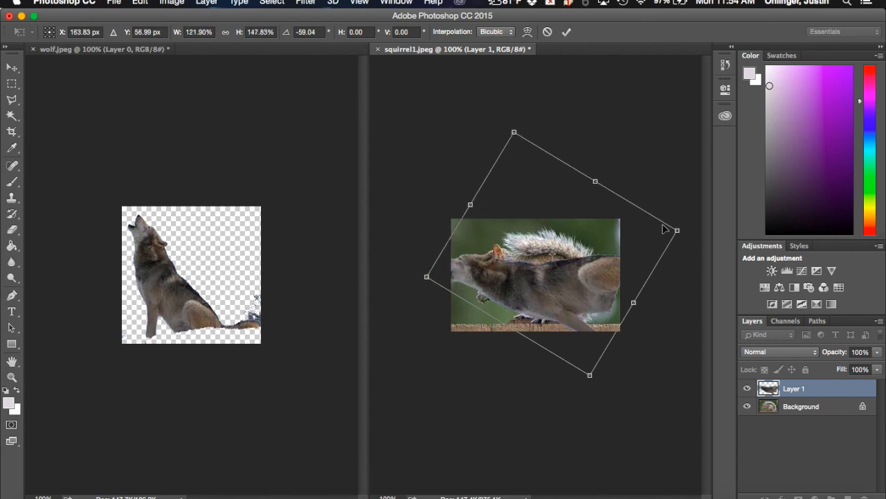
left_click_drag(677, 230, 728, 228)
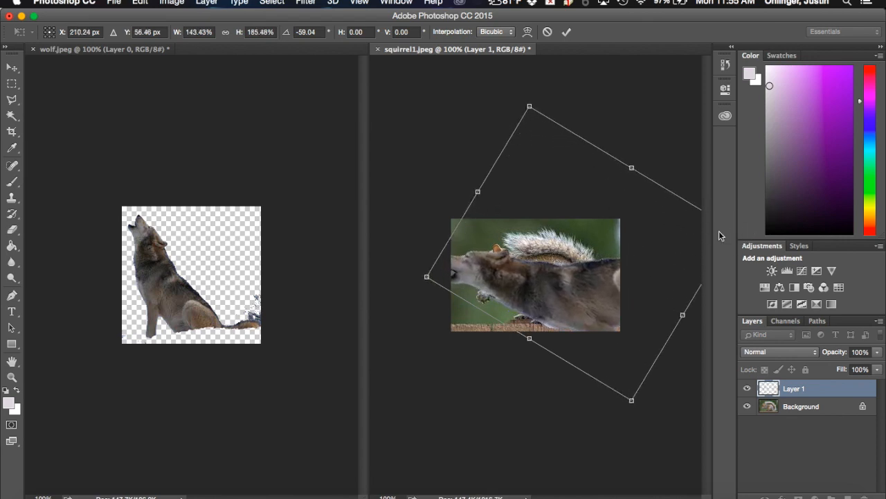
left_click_drag(553, 282, 570, 288)
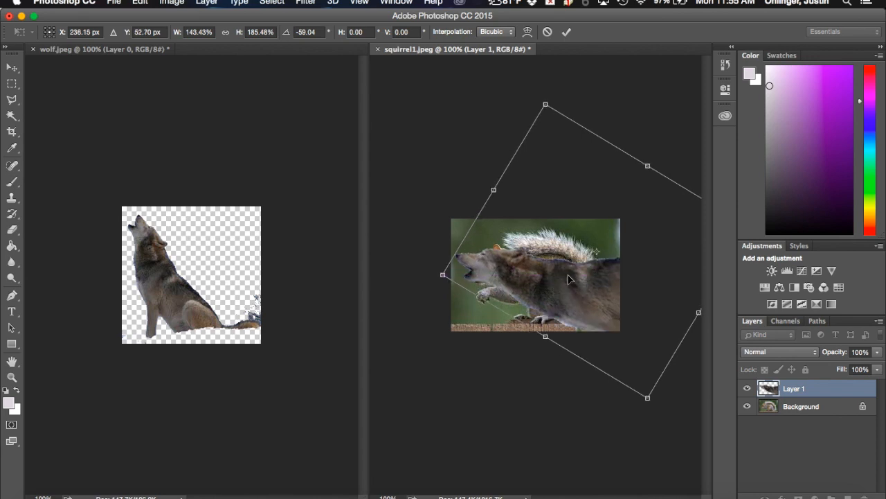
left_click_drag(443, 274, 436, 274)
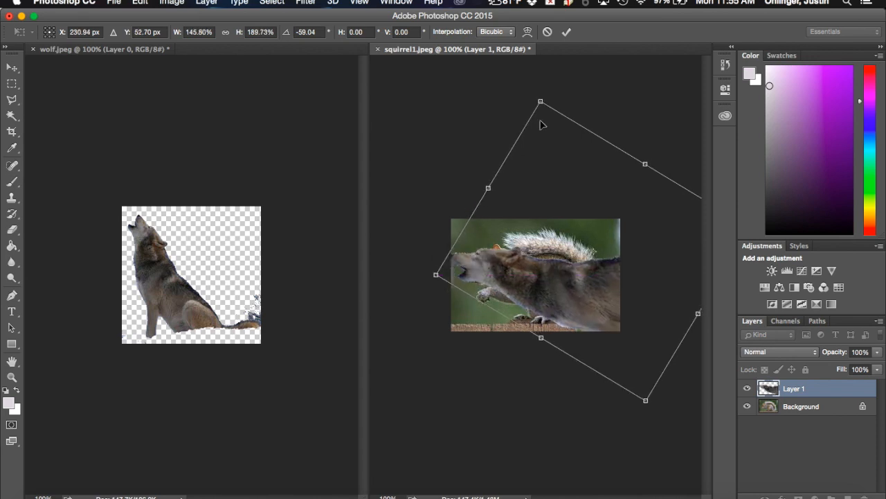
left_click_drag(542, 101, 554, 85)
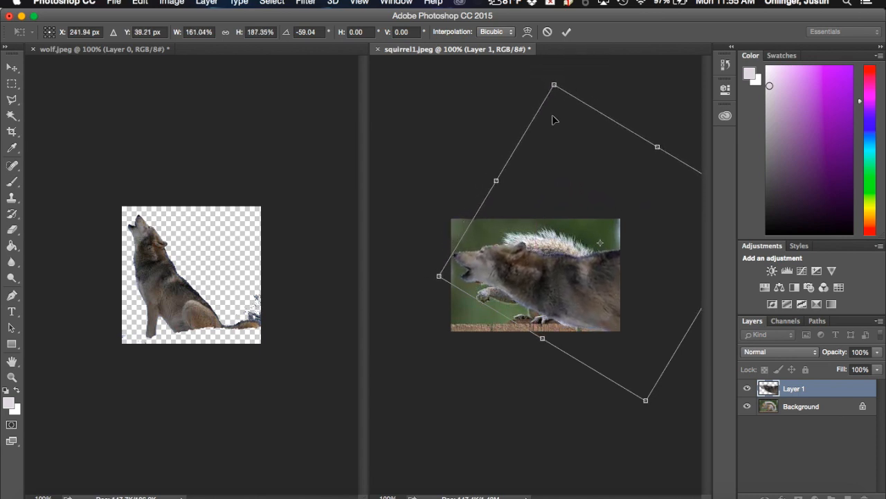
left_click_drag(542, 340, 539, 344)
left_click_drag(657, 147, 681, 124)
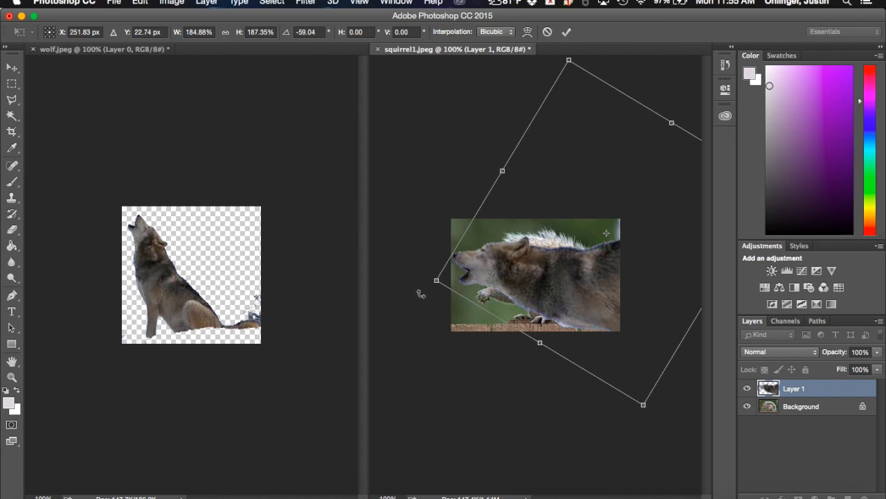
left_click_drag(428, 285, 424, 268)
mouse_move(607, 201)
left_mouse_down()
mouse_move(602, 188)
mouse_move(603, 201)
left_mouse_up()
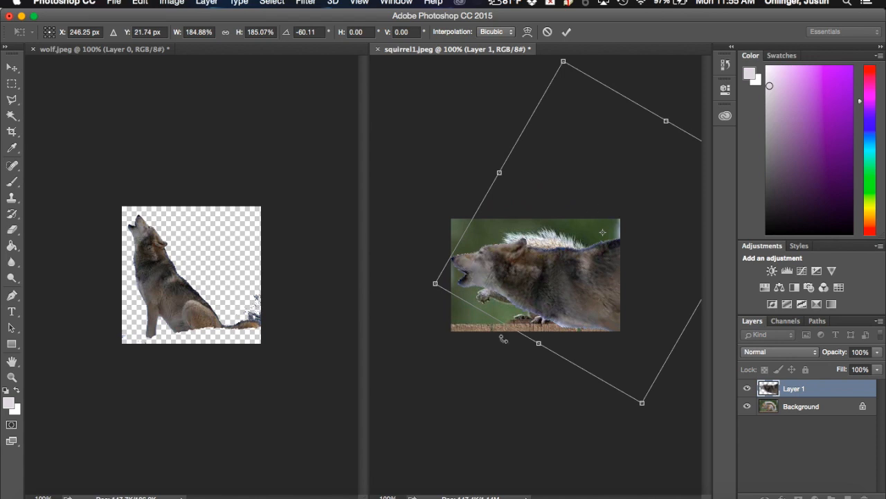
left_click(566, 31)
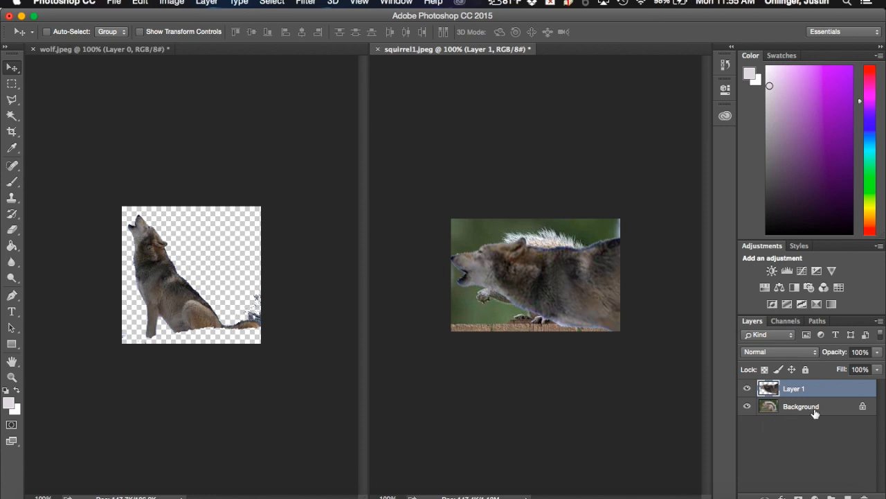
Lower the wolf layer's opacity to 56% and add a layer mask to it
left_click(876, 354)
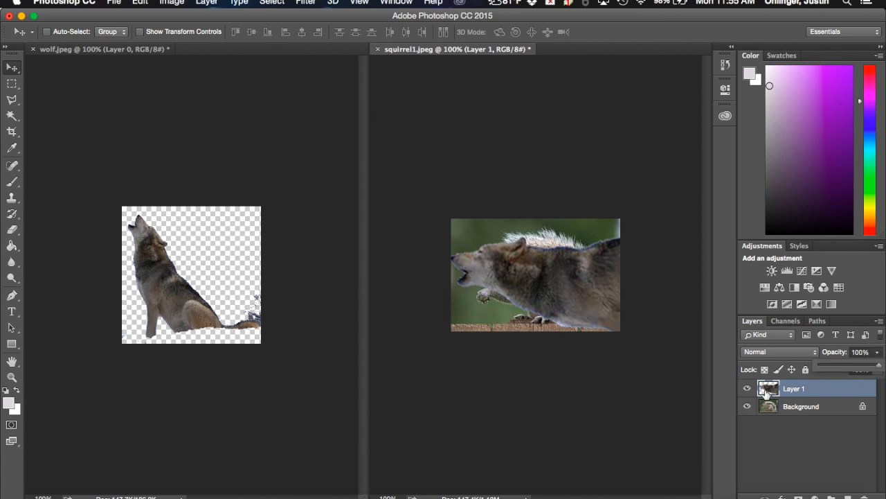
left_click_drag(878, 367, 852, 368)
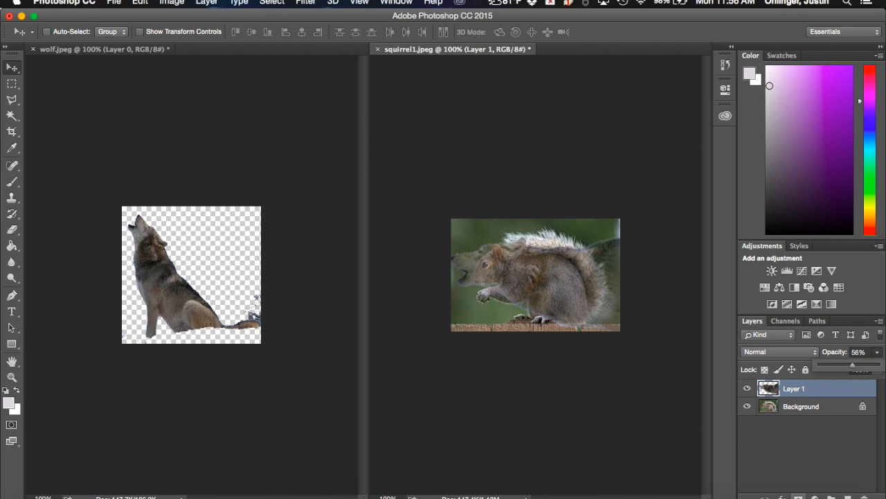
left_click(799, 496)
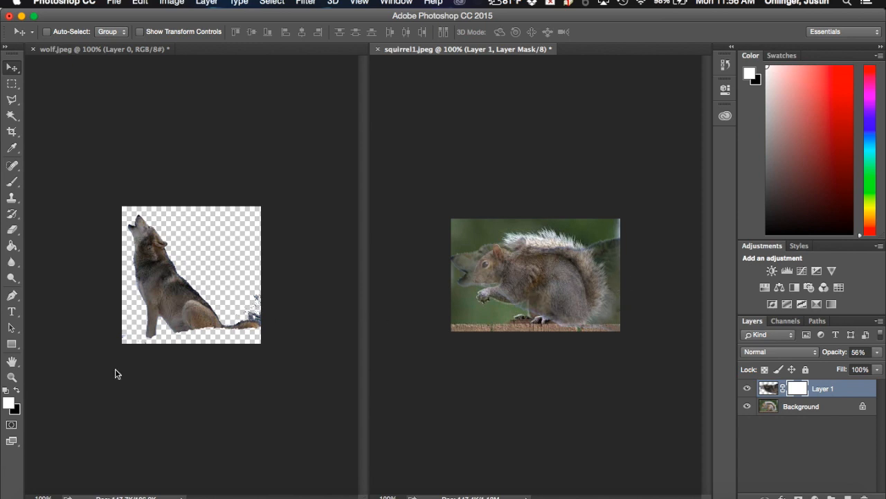
Paint black on the wolf layer's mask with the Brush to hide the wolf's body, keeping only its head and neck
left_click(16, 389)
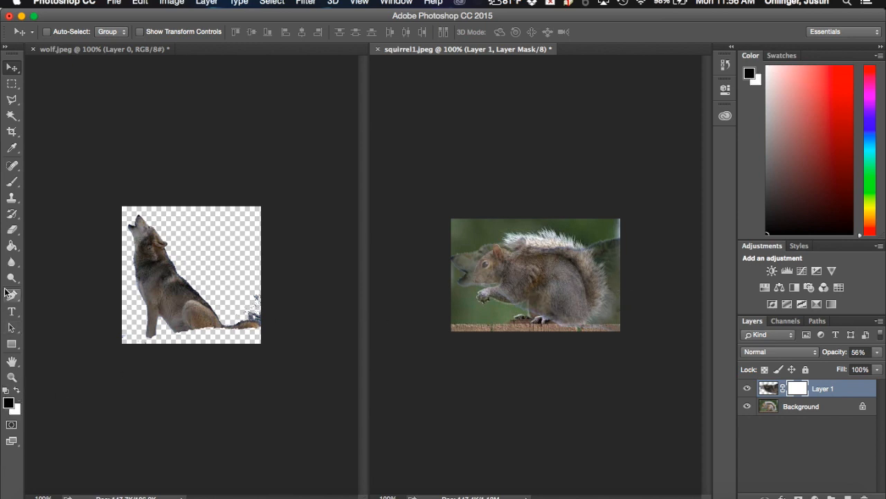
left_click(12, 181)
mouse_move(562, 297)
left_mouse_down()
mouse_move(574, 242)
mouse_move(504, 252)
left_mouse_up()
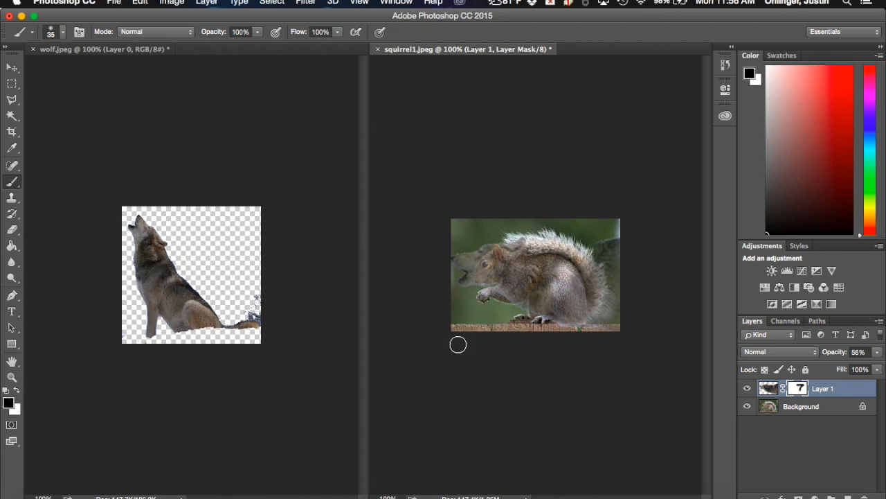
mouse_move(555, 247)
left_mouse_down()
mouse_move(544, 297)
mouse_move(617, 241)
mouse_move(579, 272)
mouse_move(601, 297)
mouse_move(621, 239)
mouse_move(589, 314)
mouse_move(607, 258)
mouse_move(611, 324)
mouse_move(615, 295)
mouse_move(586, 337)
mouse_move(542, 319)
mouse_move(590, 311)
mouse_move(520, 321)
mouse_move(521, 306)
mouse_move(501, 302)
mouse_move(522, 294)
mouse_move(533, 270)
mouse_move(519, 301)
mouse_move(566, 300)
mouse_move(577, 265)
mouse_move(547, 237)
left_mouse_up()
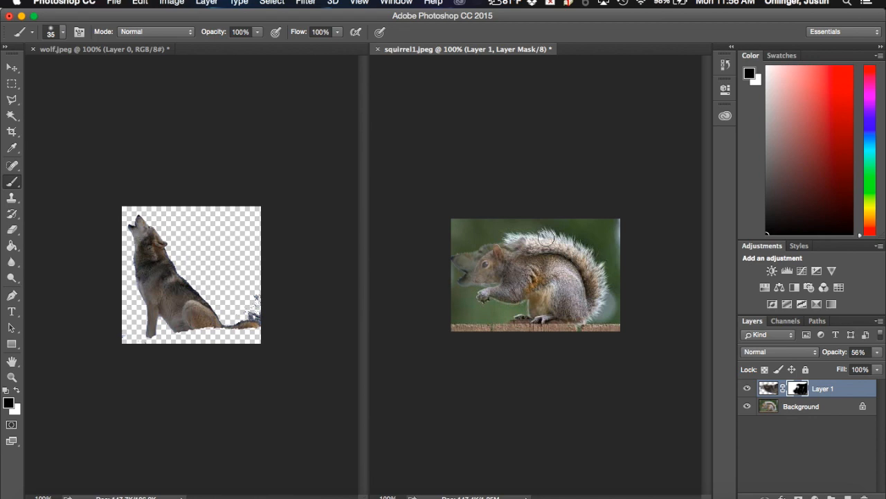
Set the wolf layer's opacity to 100% and paint more black on its mask to trim the neck fur over the squirrel's shoulder
left_click(877, 352)
left_click_drag(850, 366, 884, 367)
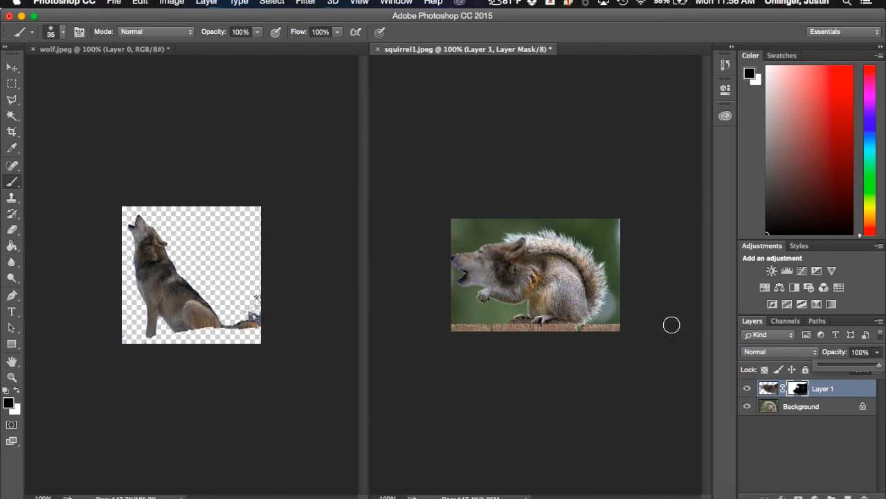
mouse_move(539, 266)
left_mouse_down()
mouse_move(500, 297)
mouse_move(488, 295)
mouse_move(514, 287)
mouse_move(477, 294)
mouse_move(523, 282)
left_mouse_up()
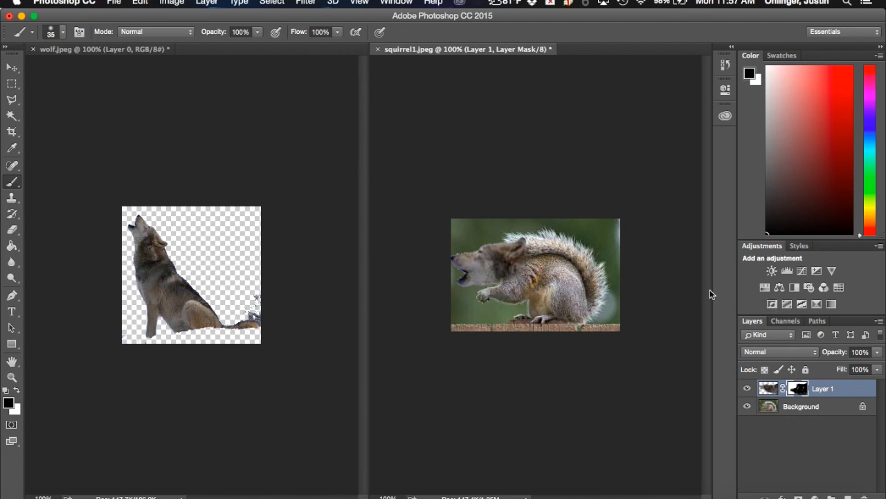
mouse_move(533, 260)
left_mouse_down()
mouse_move(536, 251)
mouse_move(538, 264)
left_mouse_up()
mouse_move(520, 275)
left_mouse_down()
mouse_move(530, 274)
mouse_move(525, 267)
mouse_move(519, 275)
mouse_move(531, 255)
mouse_move(523, 267)
left_mouse_up()
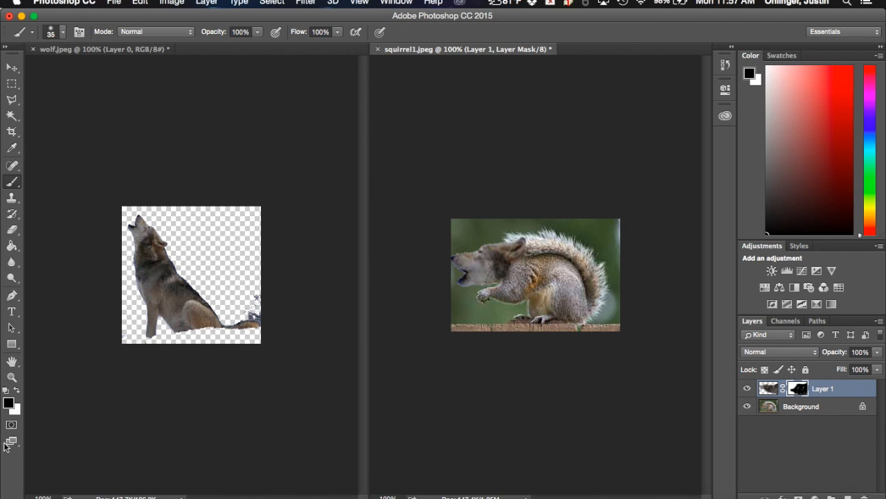
Paint white on the mask to bring back the wolf's neck fur and black to trim its edge into the squirrel's shoulder
left_click(19, 393)
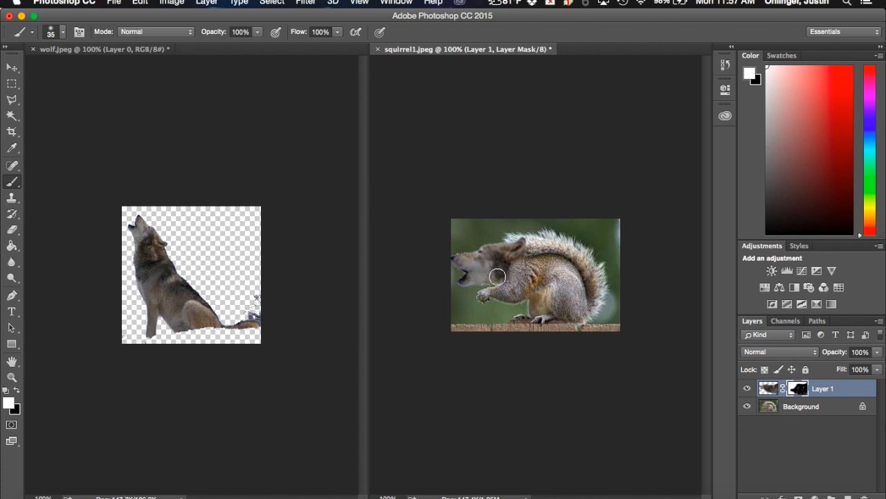
mouse_move(522, 271)
left_mouse_down()
mouse_move(536, 267)
mouse_move(515, 268)
mouse_move(540, 265)
mouse_move(524, 275)
mouse_move(536, 278)
left_mouse_up()
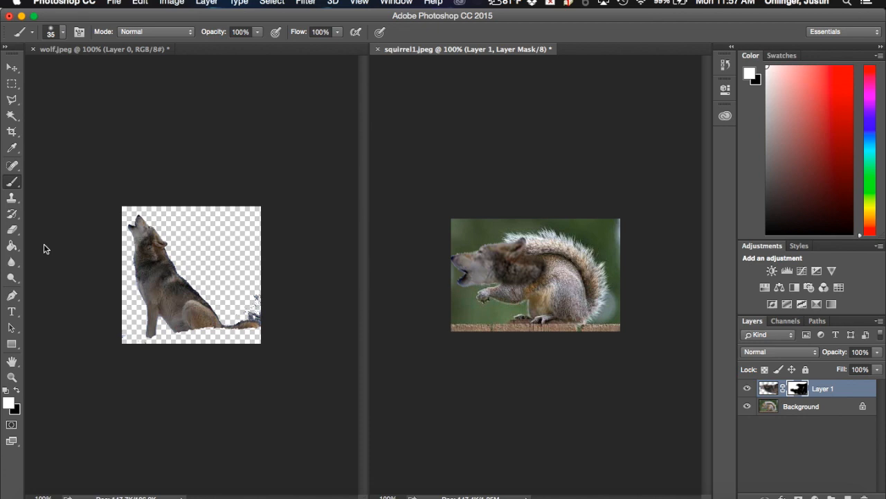
left_click(16, 392)
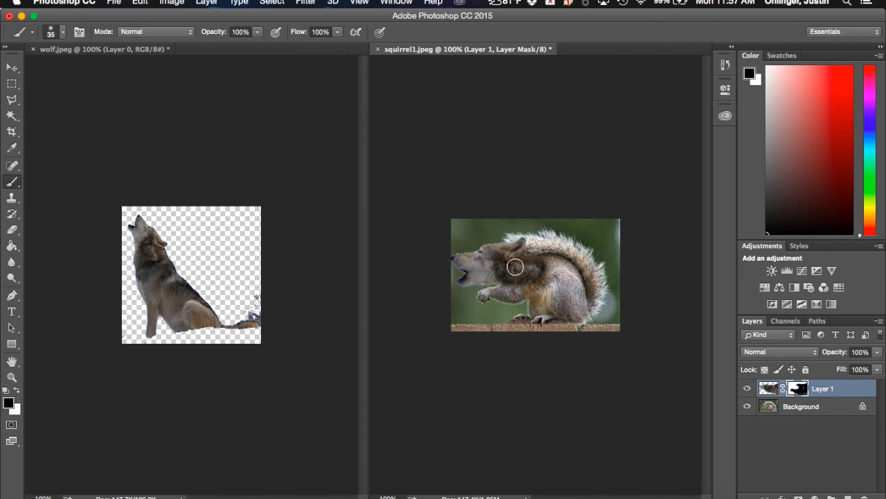
mouse_move(534, 250)
left_mouse_down()
mouse_move(532, 289)
mouse_move(506, 288)
left_mouse_up()
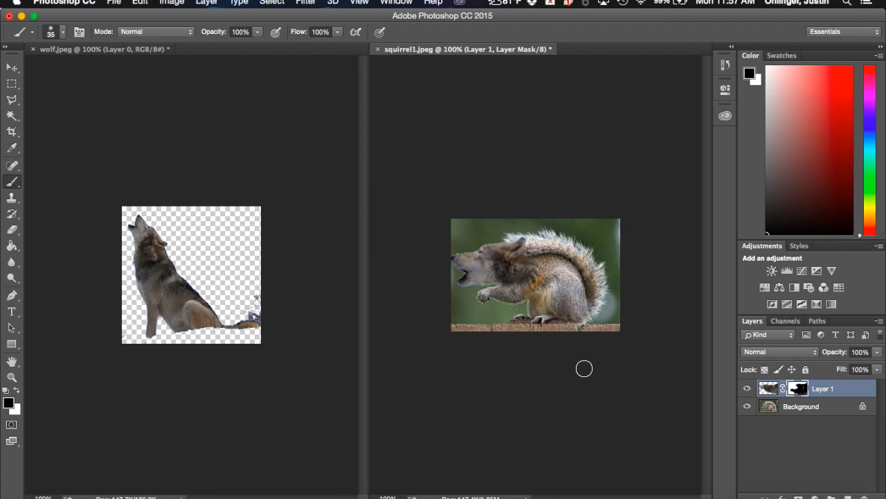
mouse_move(537, 275)
left_mouse_down()
mouse_move(546, 303)
mouse_move(557, 278)
mouse_move(534, 281)
left_mouse_up()
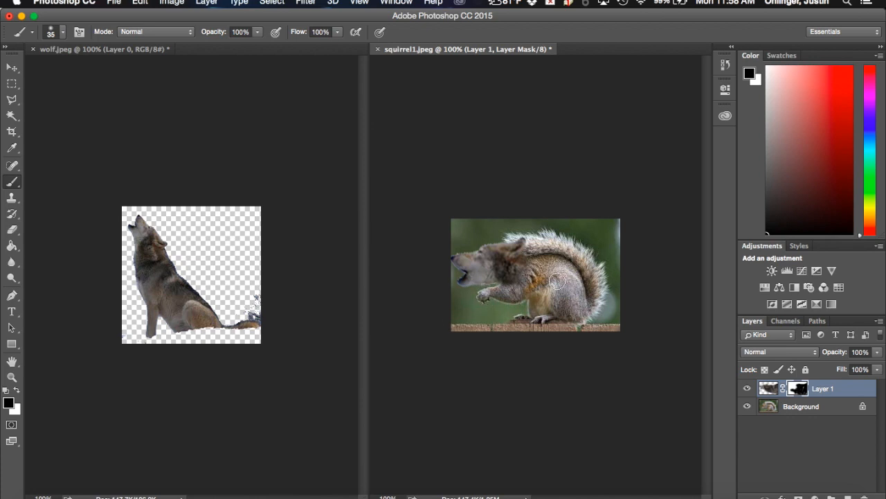
Examine the blend between the wolf's head and the squirrel's body up close
left_click(11, 377)
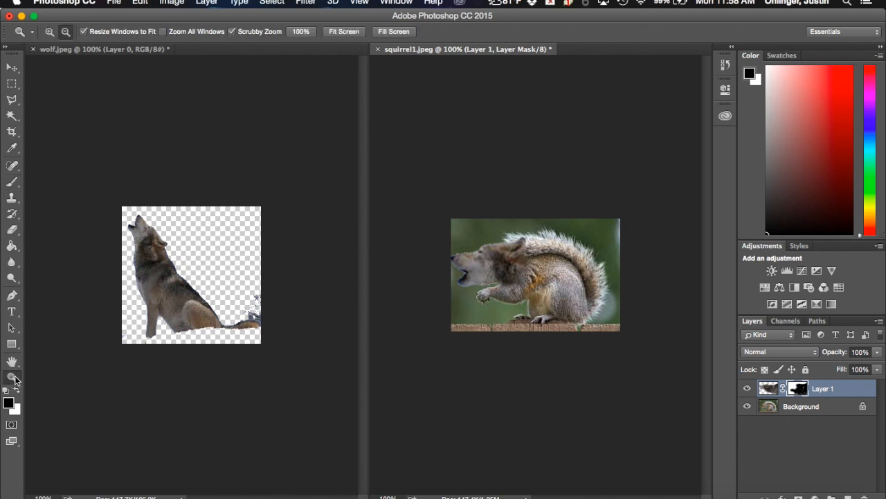
left_click_drag(534, 270, 586, 268)
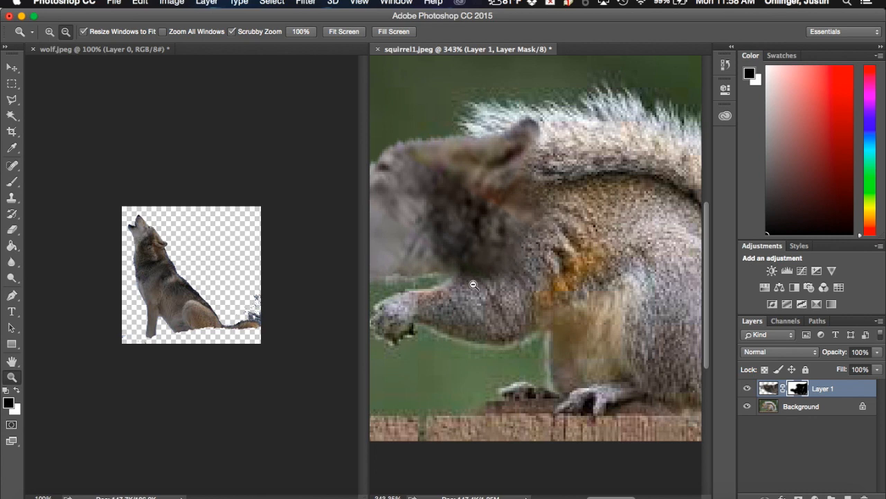
scroll(473, 284, "left", 5)
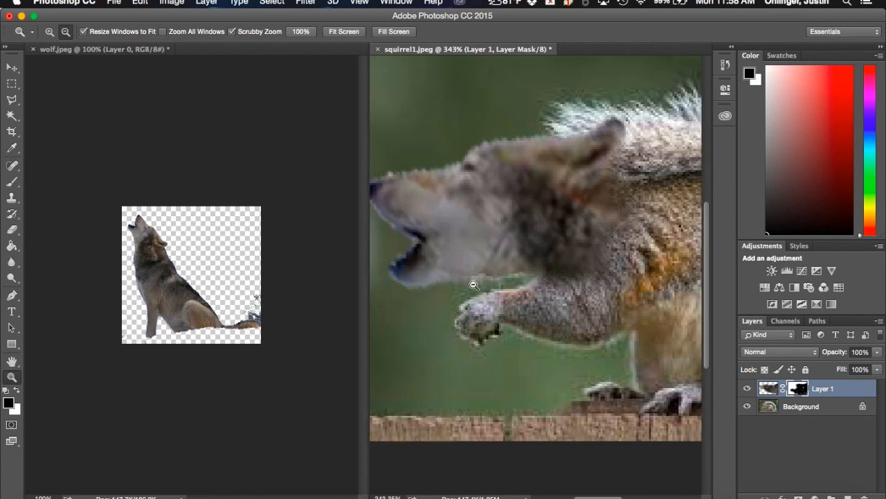
scroll(474, 284, "right", 5)
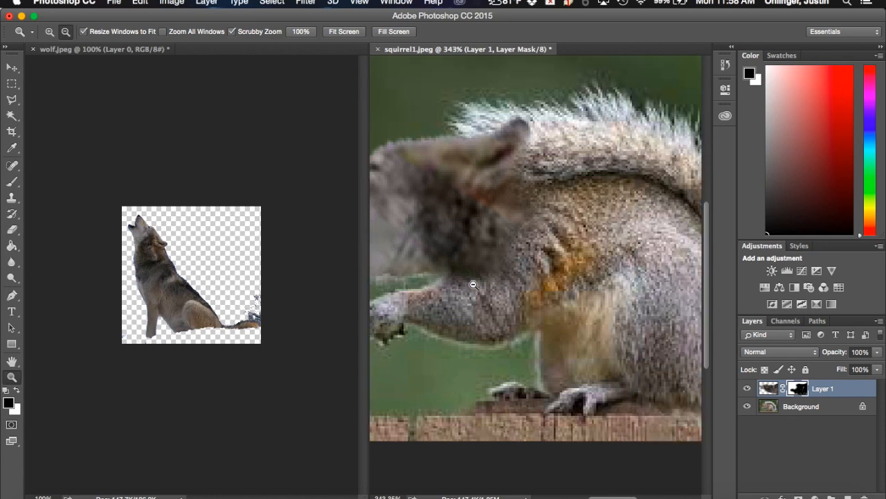
scroll(474, 284, "left", 4)
scroll(473, 284, "up", 1)
scroll(477, 285, "left", 1)
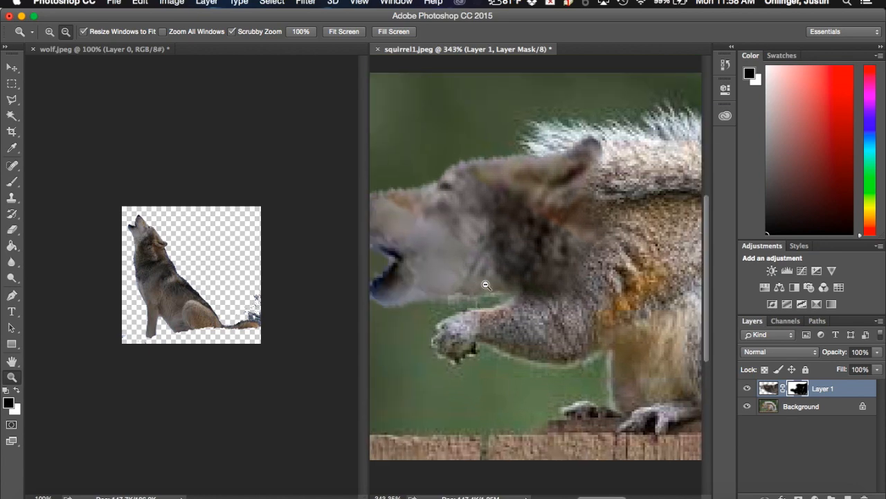
left_click_drag(501, 285, 460, 291)
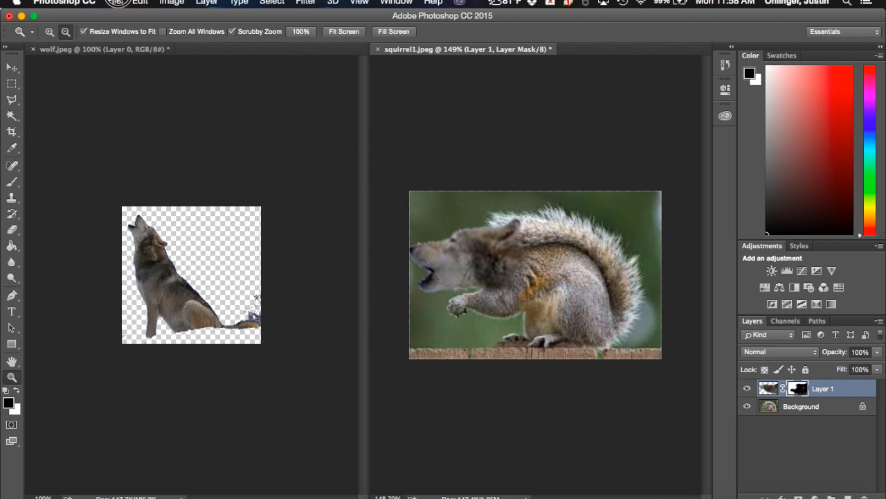
left_click(113, 2)
mouse_move(135, 170)
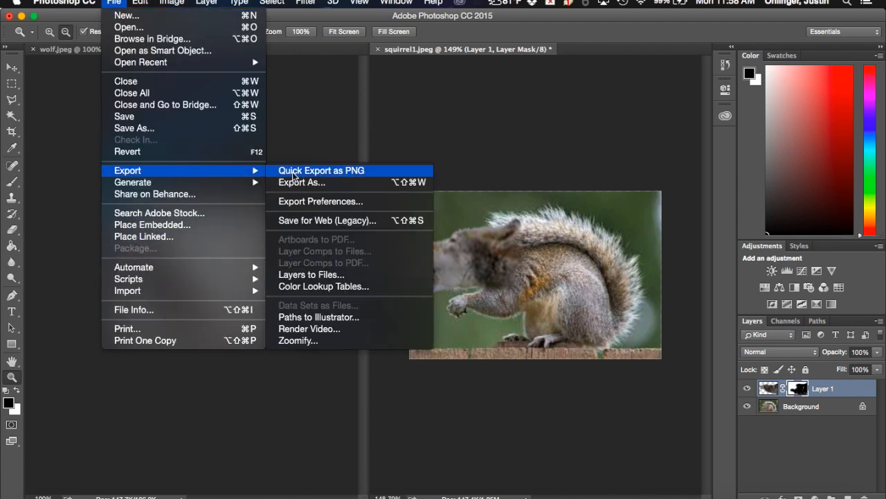
left_click(544, 153)
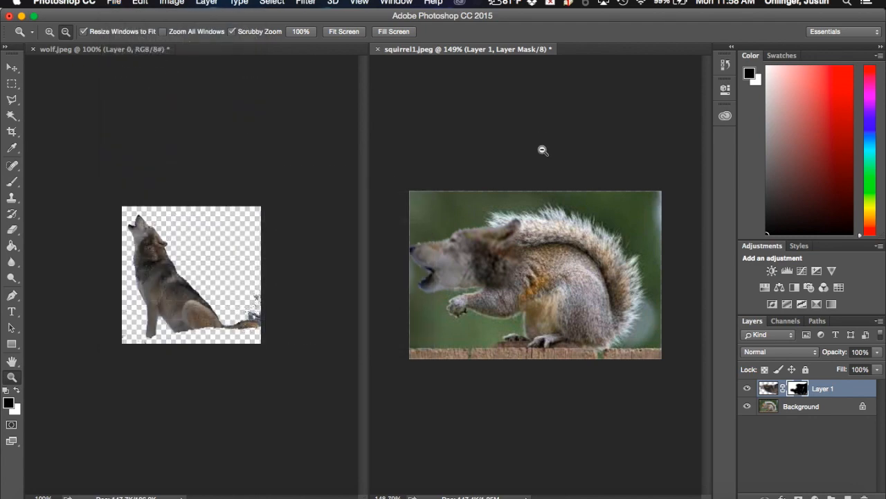